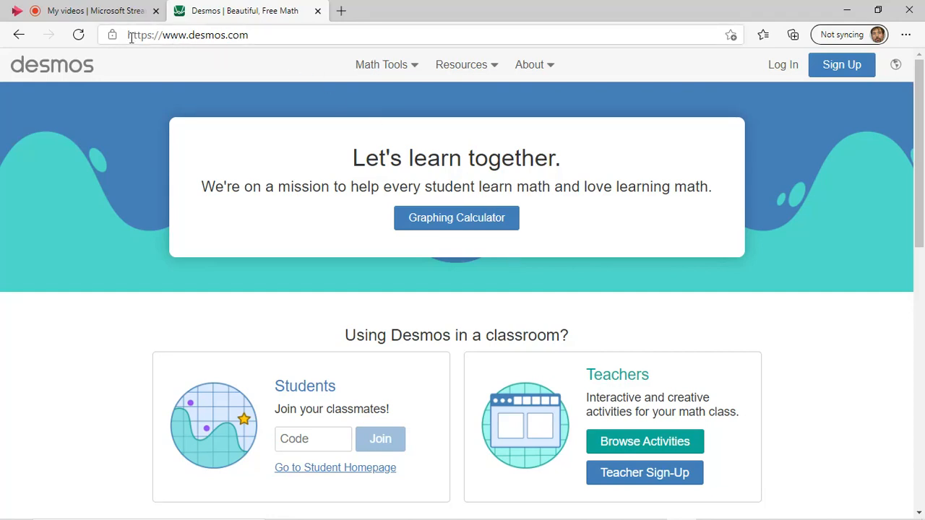
# Open the Scientific Calculator and evaluate the sum 8 + 36
pyautogui.click(410, 66)
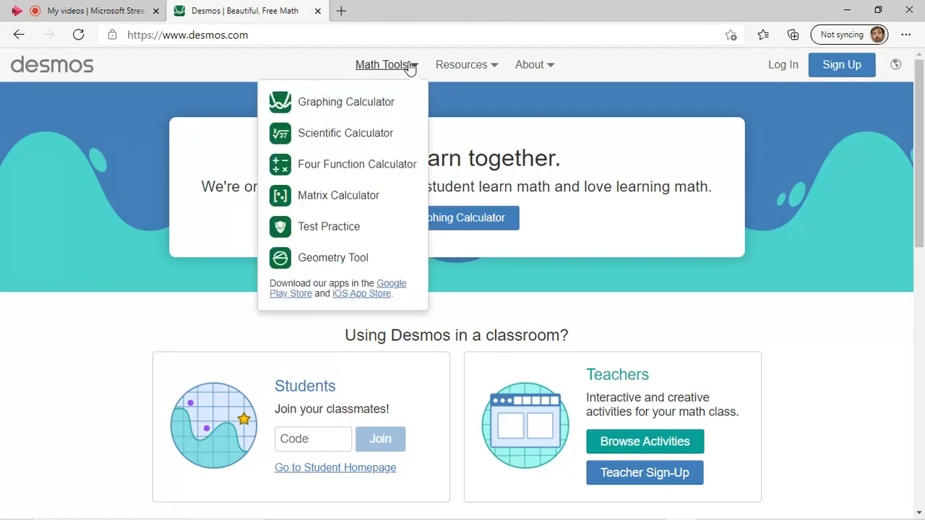
pyautogui.click(361, 139)
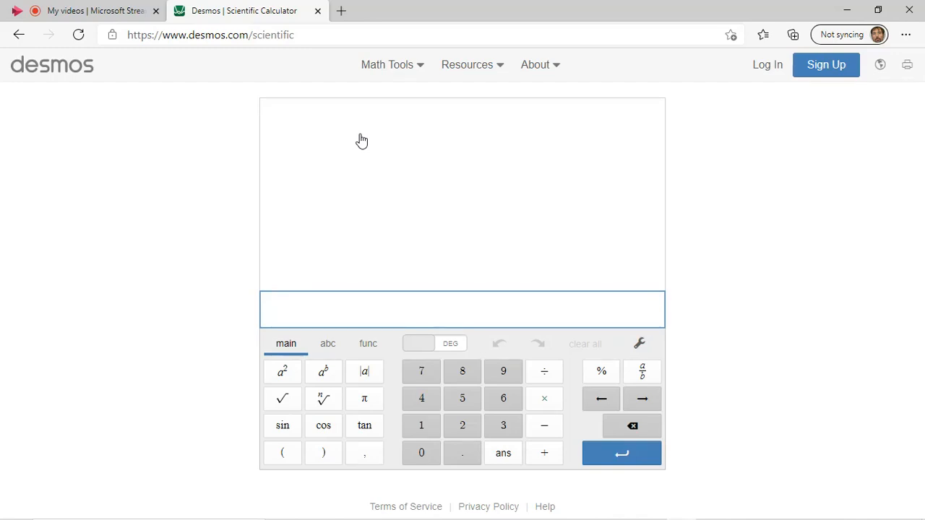
pyautogui.click(465, 373)
pyautogui.click(547, 451)
pyautogui.click(514, 429)
pyautogui.click(508, 401)
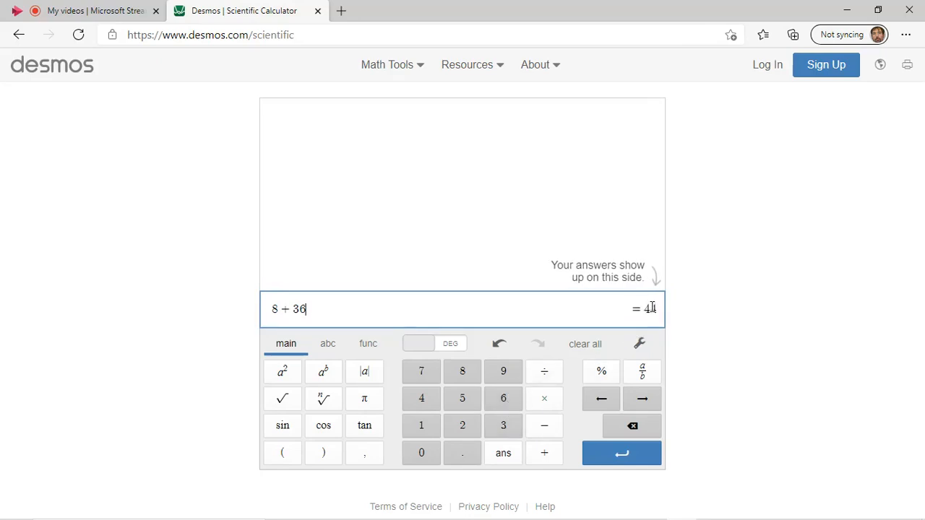
pyautogui.press('Return')
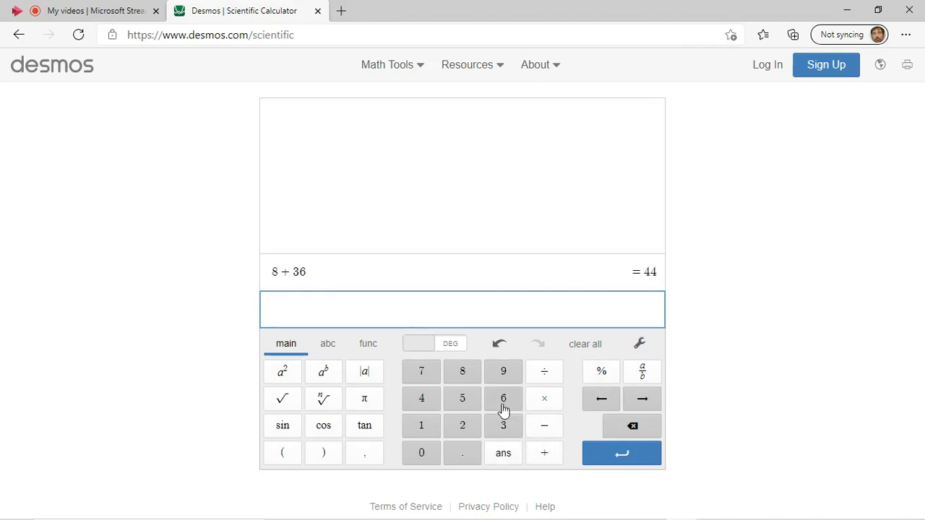
# Add the fractions 5/6 and 1/2 and convert the answer from a decimal to a fraction
pyautogui.click(636, 381)
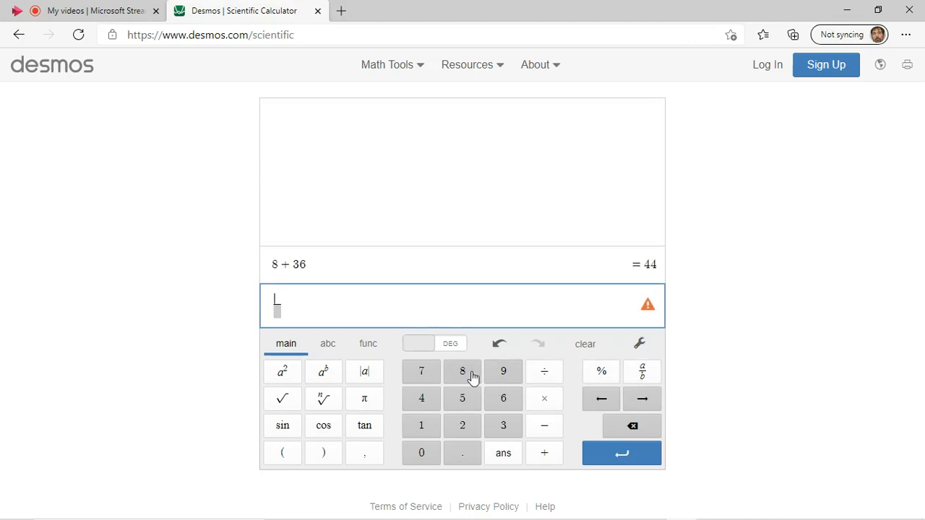
pyautogui.click(465, 403)
pyautogui.write('6 ')
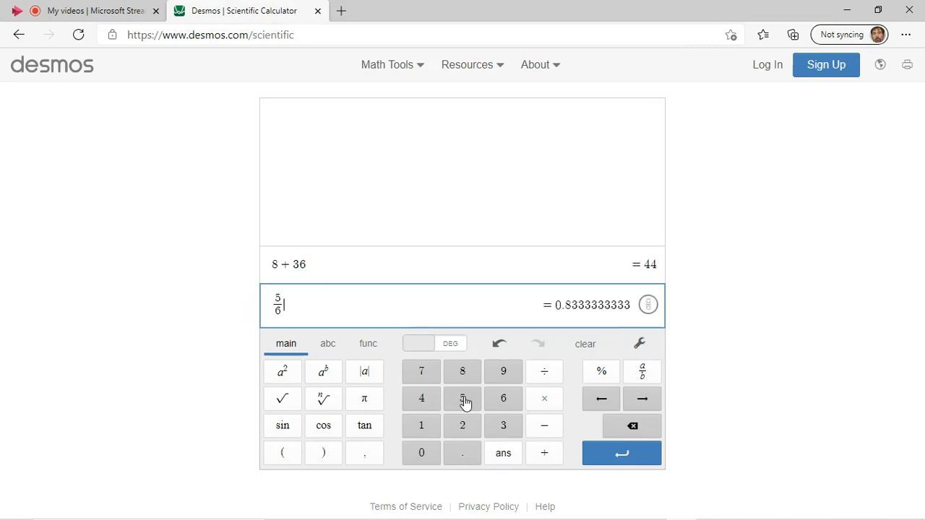
pyautogui.write('+')
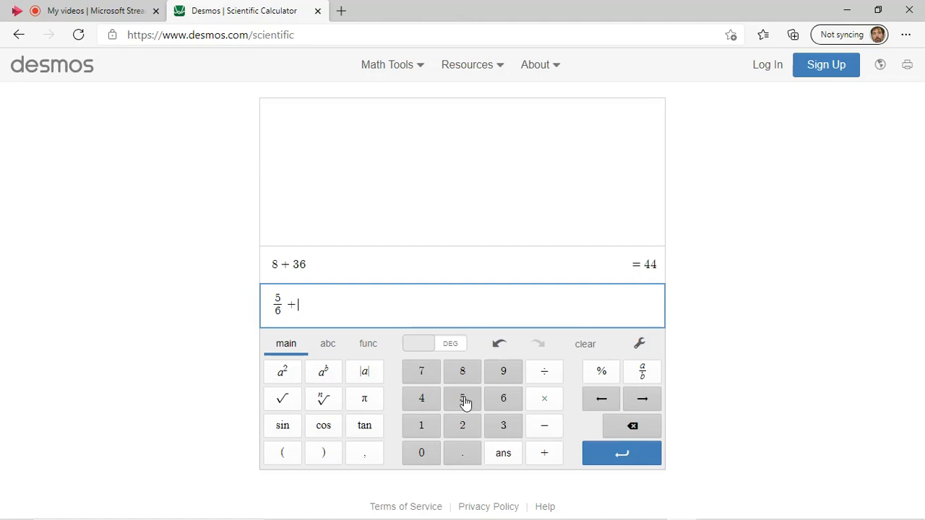
pyautogui.click(650, 377)
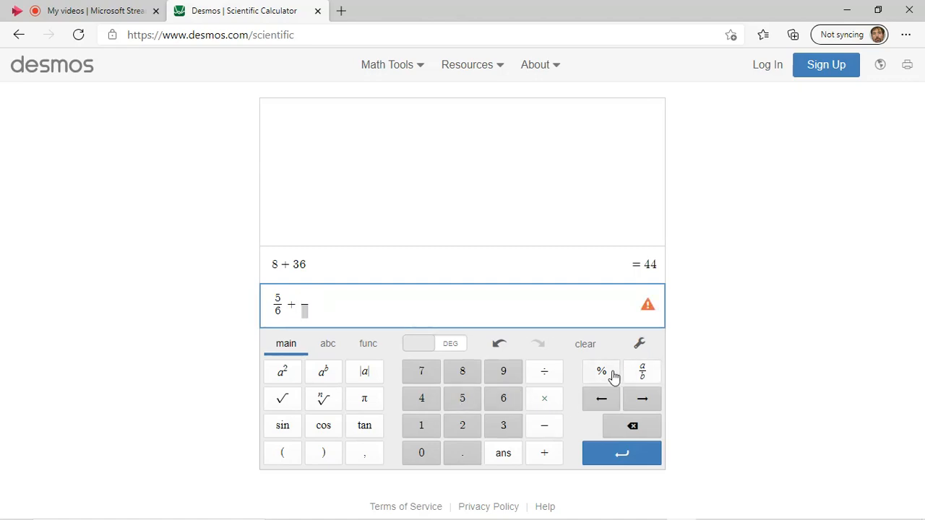
pyautogui.write('1')
pyautogui.press('Down')
pyautogui.write('2')
pyautogui.press('Return')
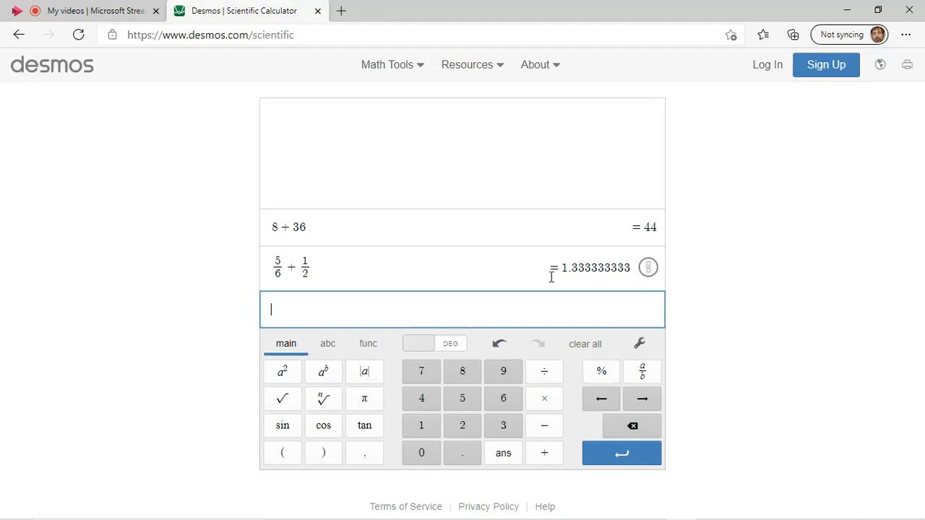
pyautogui.click(648, 269)
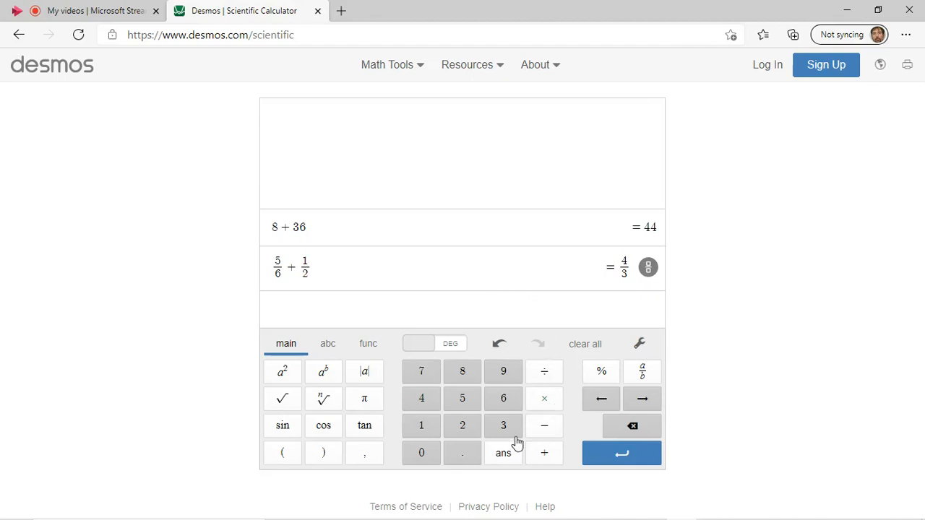
# Calculate the square root of 64 on a new line
pyautogui.click(283, 399)
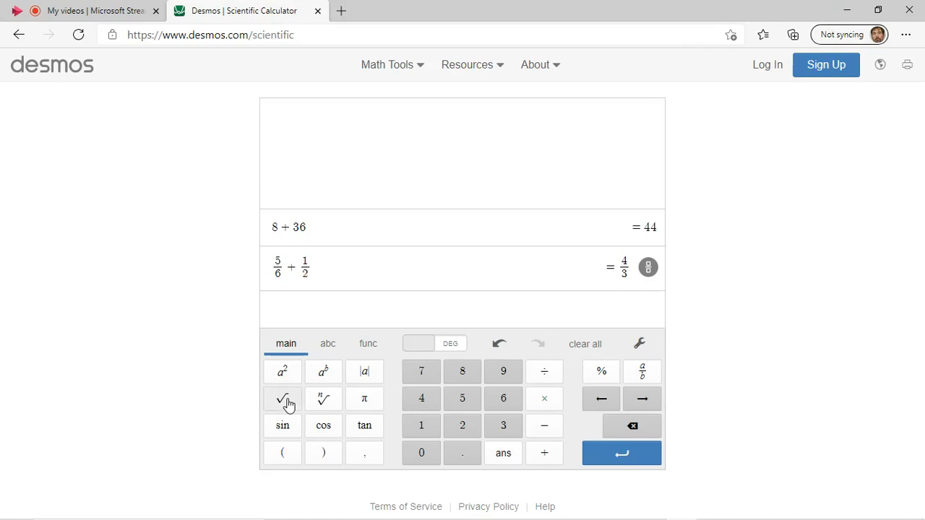
pyautogui.click(500, 407)
pyautogui.click(419, 403)
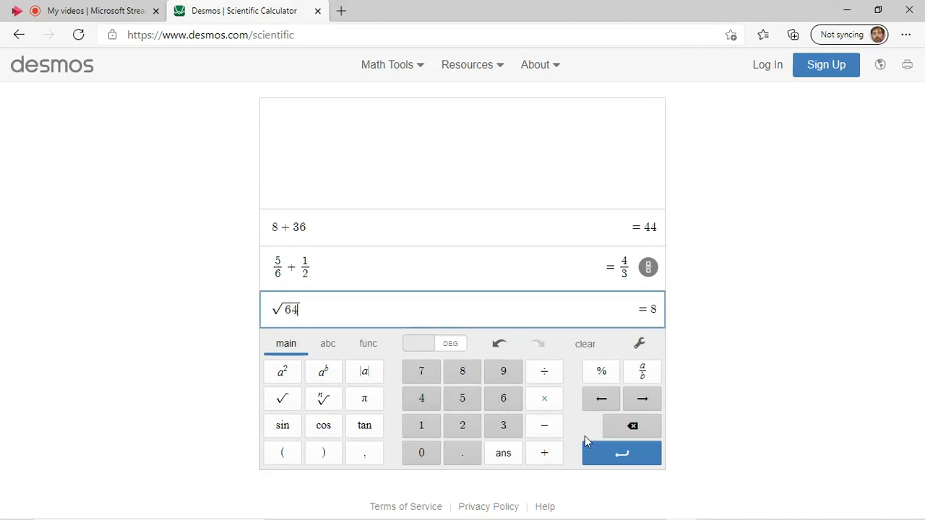
pyautogui.click(611, 457)
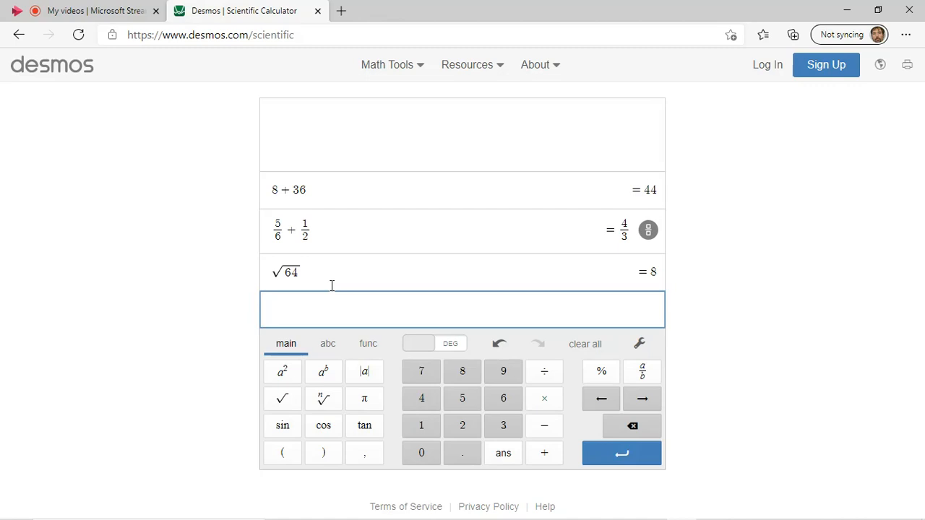
pyautogui.click(501, 406)
pyautogui.click(423, 397)
pyautogui.click(291, 396)
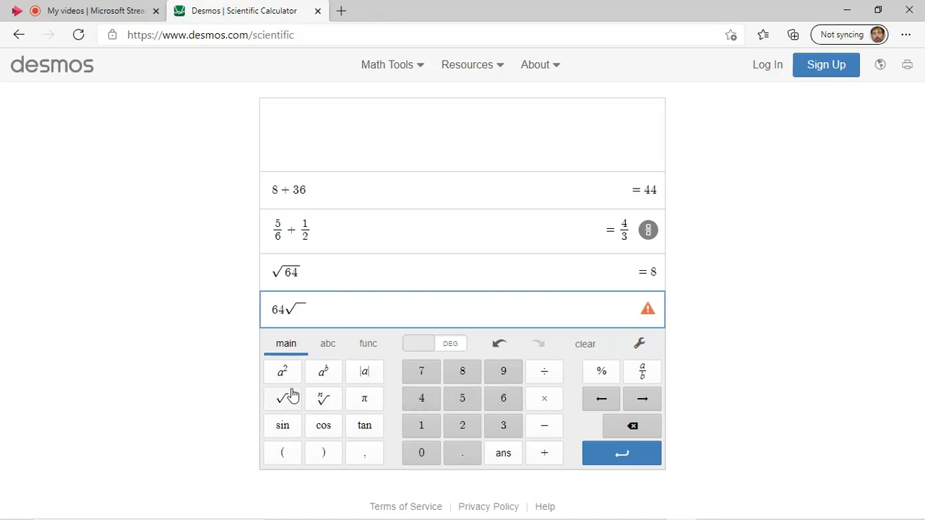
pyautogui.press('BackSpace')
pyautogui.press('BackSpace')
pyautogui.press('BackSpace')
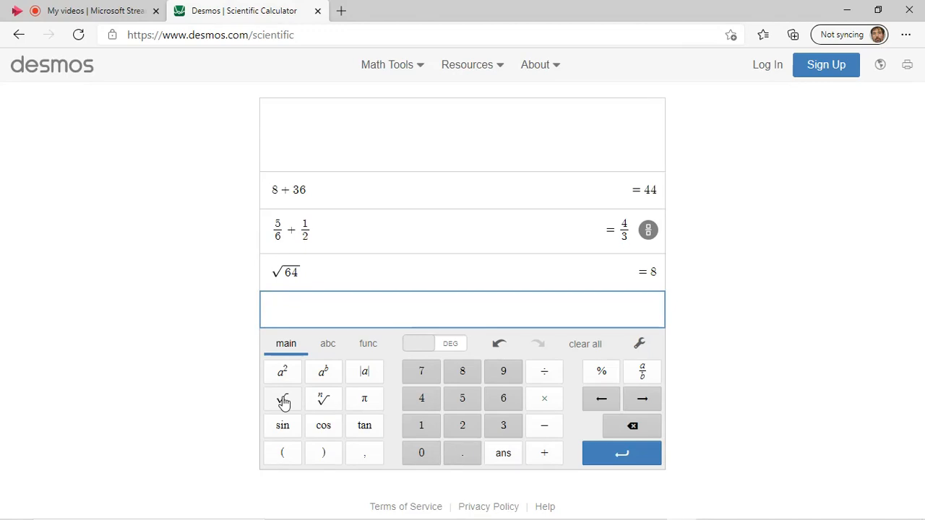
# Calculate the square root of 144 as the next entry
pyautogui.click(282, 402)
pyautogui.click(427, 426)
pyautogui.click(428, 404)
pyautogui.click(427, 405)
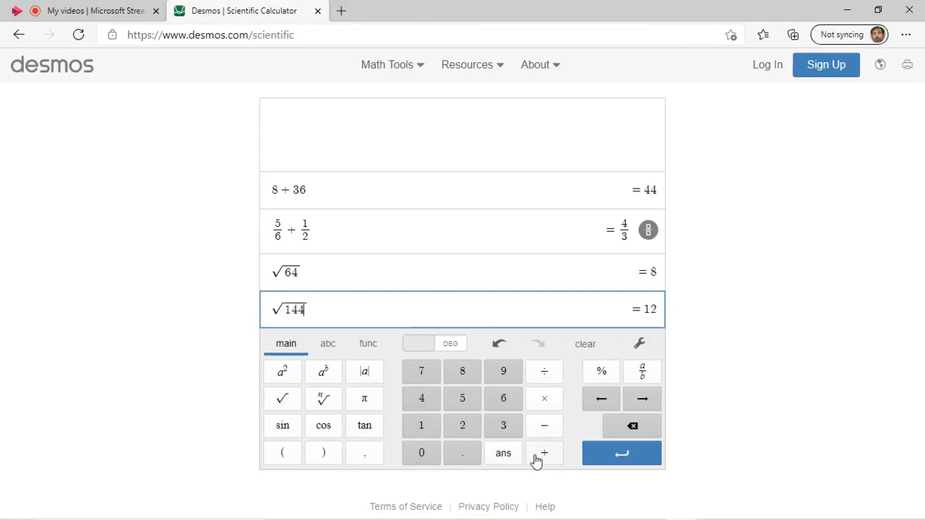
pyautogui.click(607, 460)
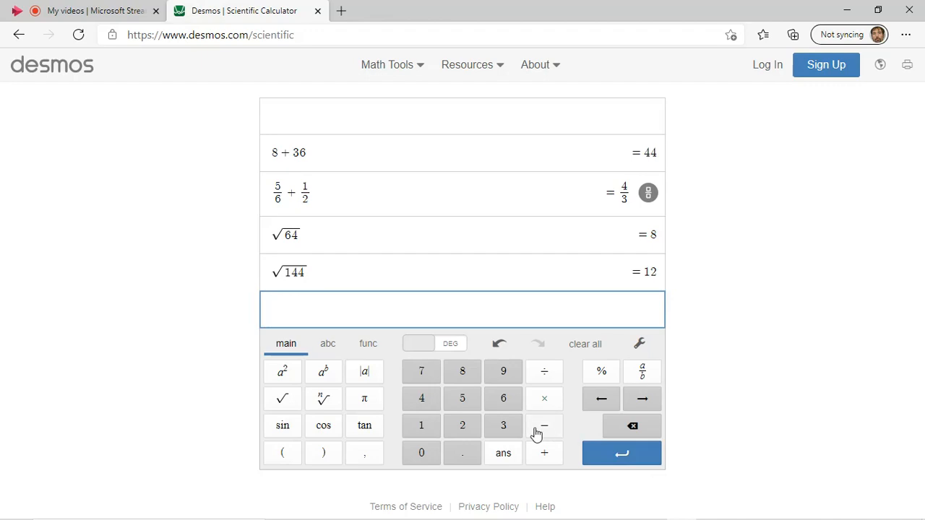
# Calculate 6 squared on the next line
pyautogui.click(499, 402)
pyautogui.click(292, 375)
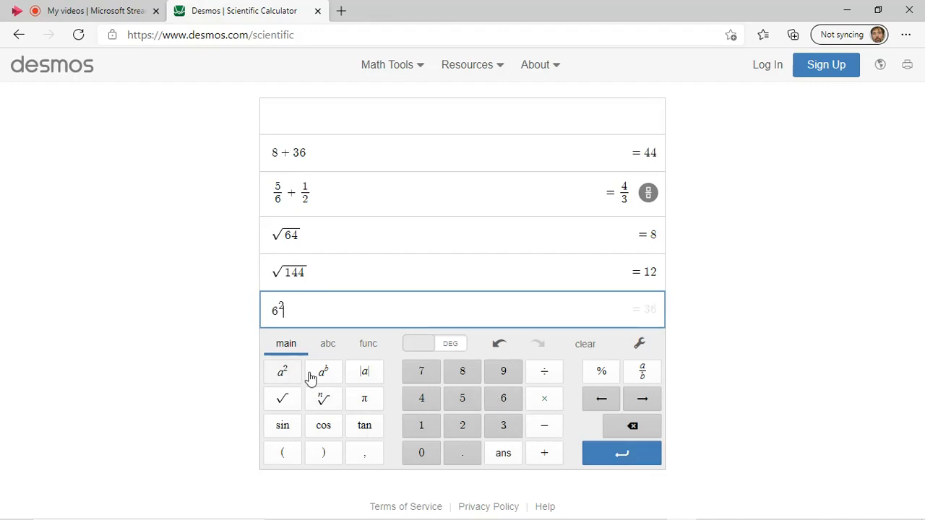
pyautogui.click(587, 453)
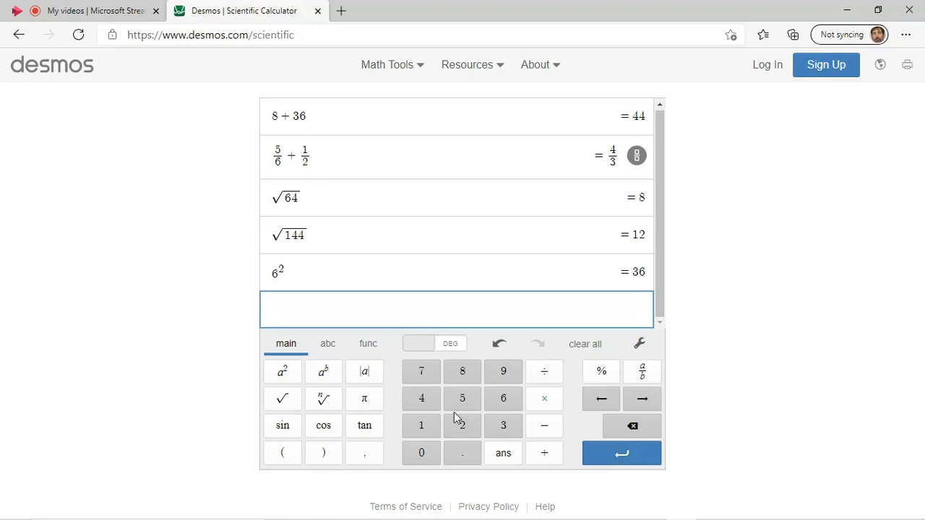
# Evaluate the square root of 3² + 4², with the whole sum under one radical
pyautogui.click(287, 403)
pyautogui.click(503, 425)
pyautogui.click(288, 376)
pyautogui.click(544, 452)
pyautogui.click(417, 403)
pyautogui.click(284, 379)
pyautogui.press('Return')
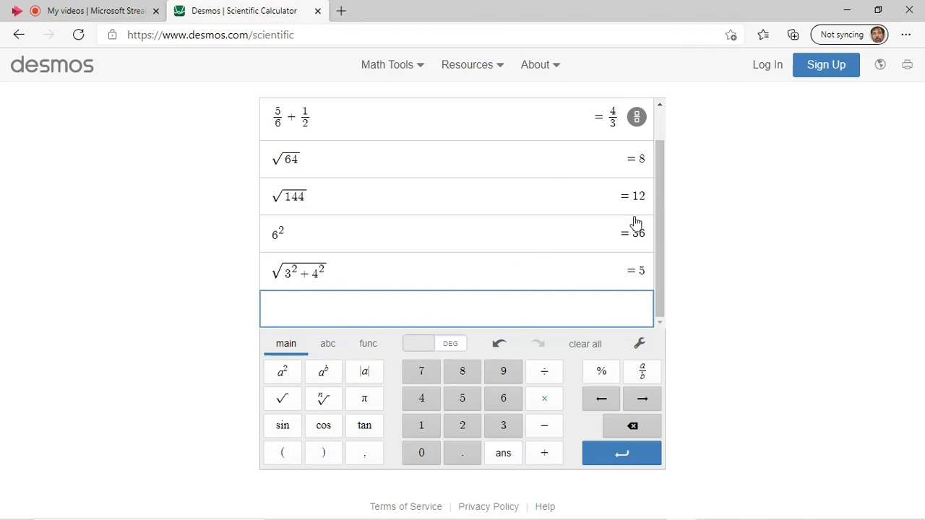
# Multiply 5 by 2 as a new calculation
pyautogui.moveTo(663, 244); pyautogui.dragTo(654, 289)
pyautogui.click(463, 402)
pyautogui.click(539, 405)
pyautogui.click(466, 426)
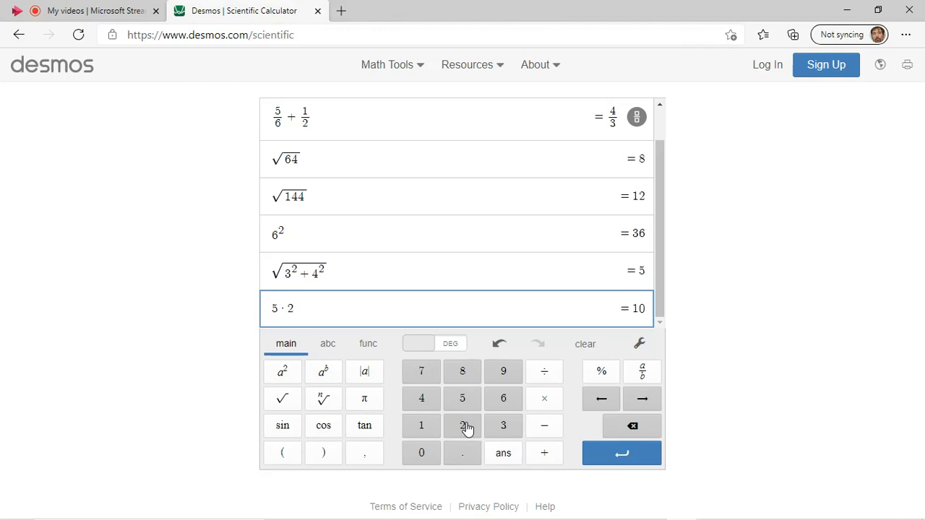
pyautogui.press('BackSpace')
pyautogui.press('BackSpace')
pyautogui.click(468, 427)
pyautogui.press('Return')
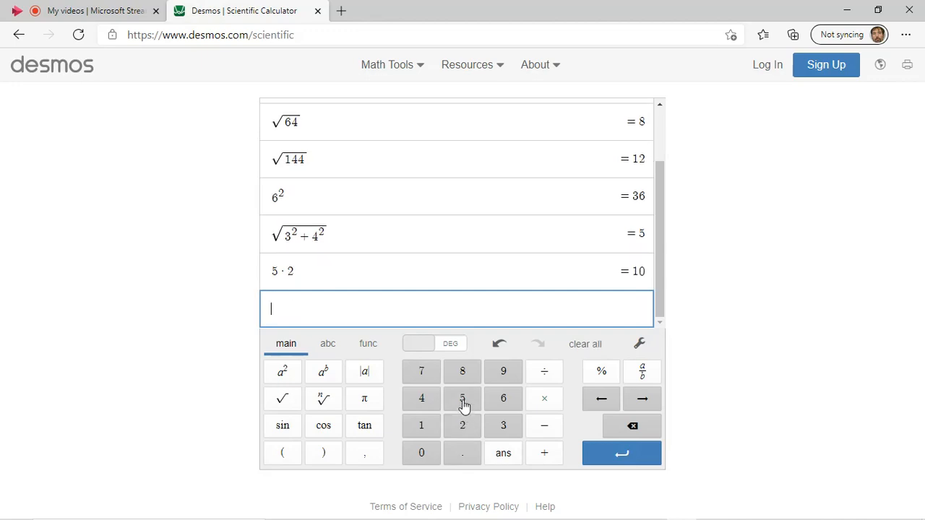
# Enter the decimal number 5.2 on its own line below the multiplication
pyautogui.click(464, 400)
pyautogui.click(467, 452)
pyautogui.click(467, 426)
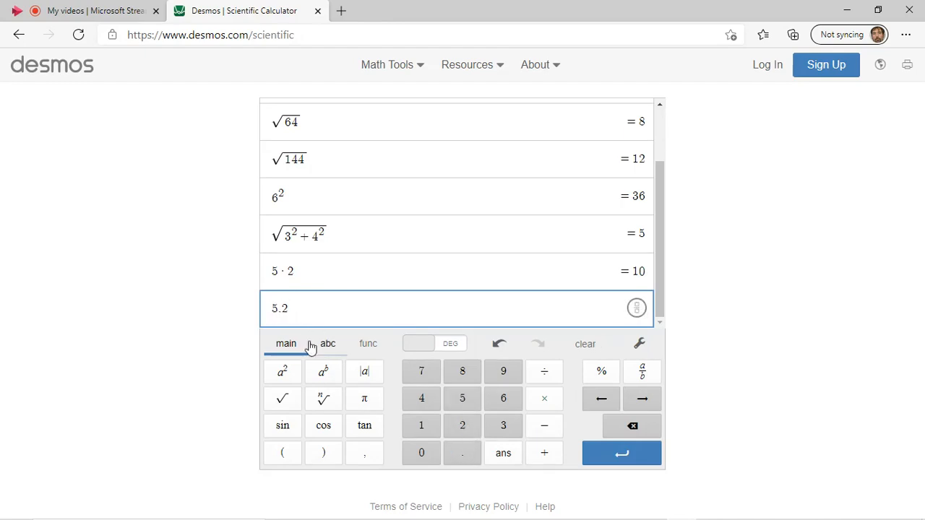
pyautogui.press('Return')
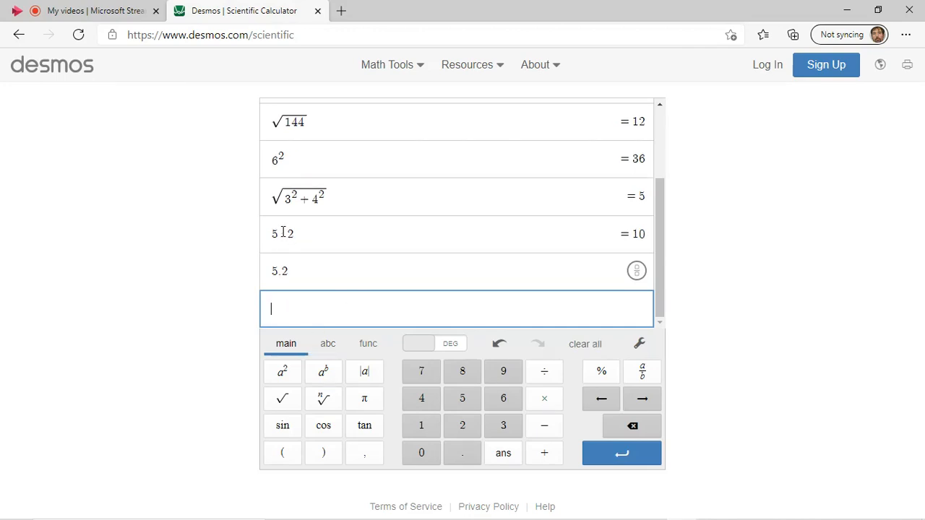
# Evaluate sin(30) with the angle mode set to degrees
pyautogui.click(335, 356)
pyautogui.click(425, 347)
pyautogui.click(449, 347)
pyautogui.click(286, 428)
pyautogui.click(501, 427)
pyautogui.click(428, 453)
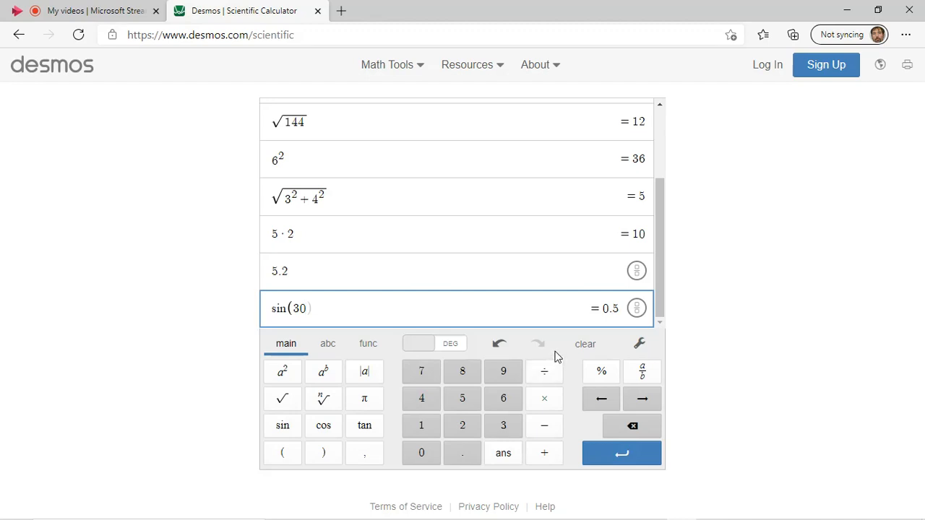
pyautogui.press('Return')
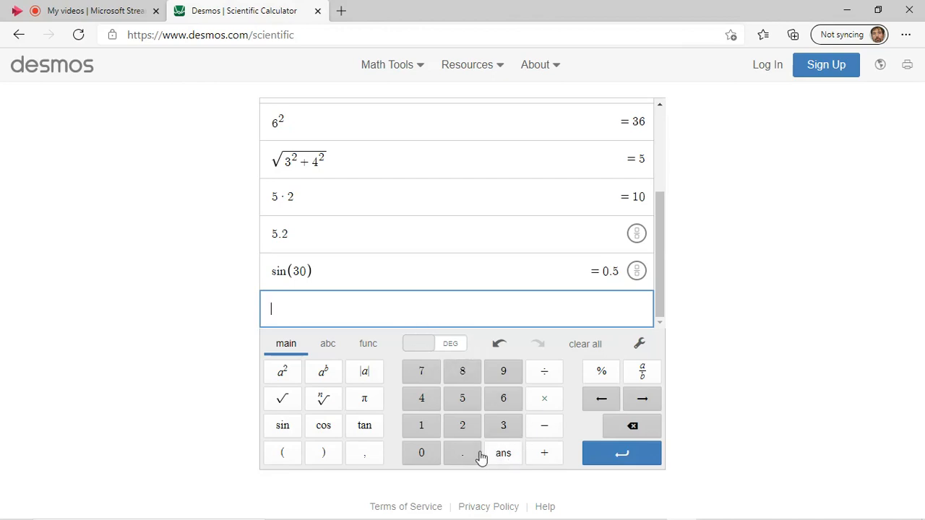
# Calculate 2 raised to the power of 5
pyautogui.click(468, 434)
pyautogui.click(333, 381)
pyautogui.click(464, 403)
pyautogui.press('Return')
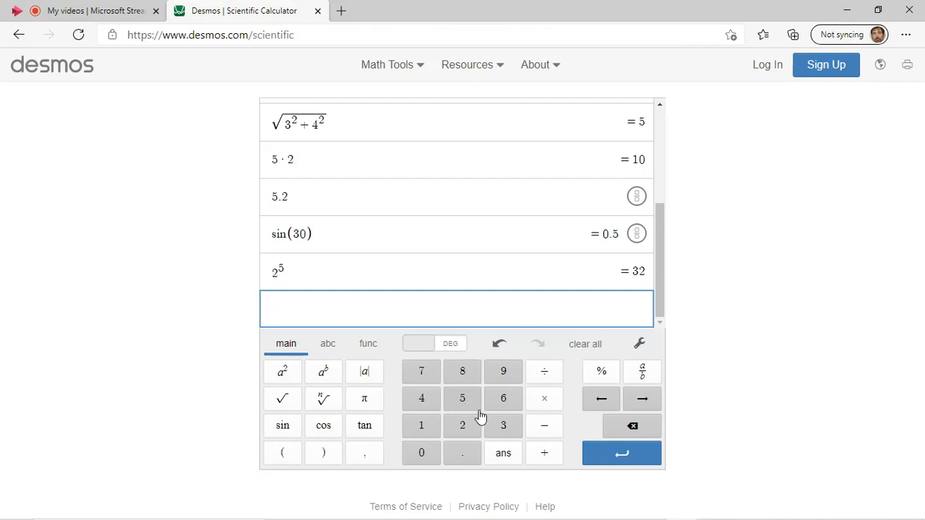
# Evaluate π multiplied by 5 squared
pyautogui.click(365, 400)
pyautogui.click(544, 400)
pyautogui.click(465, 403)
pyautogui.click(282, 372)
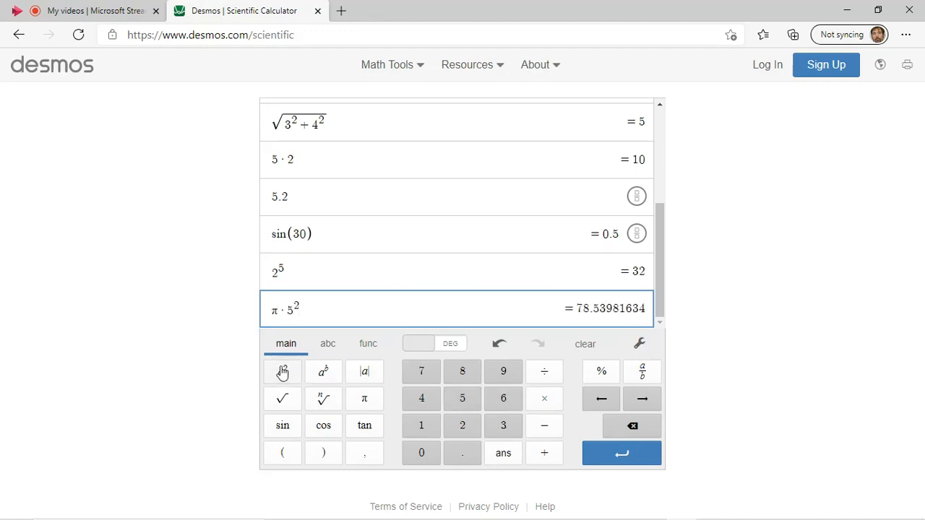
pyautogui.press('Return')
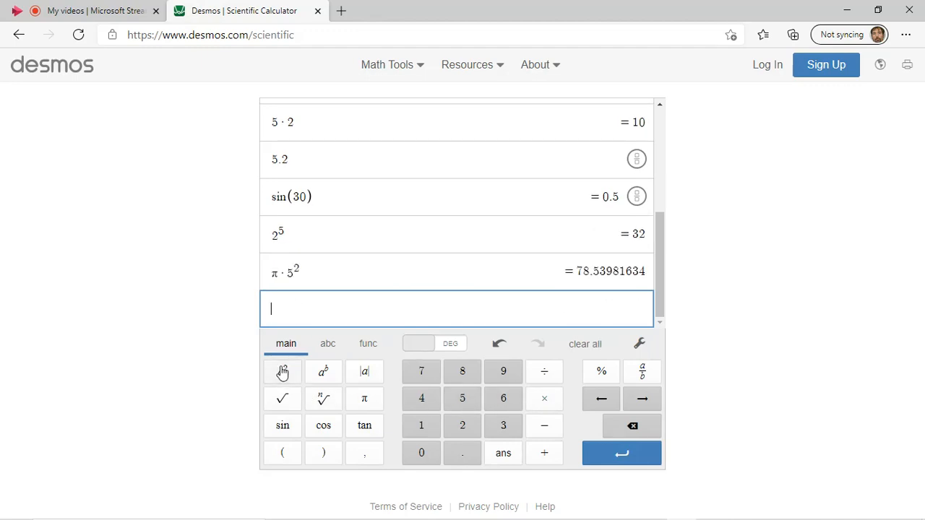
# Repeat the π · 5² calculation as a second, separate entry
pyautogui.write('pi')
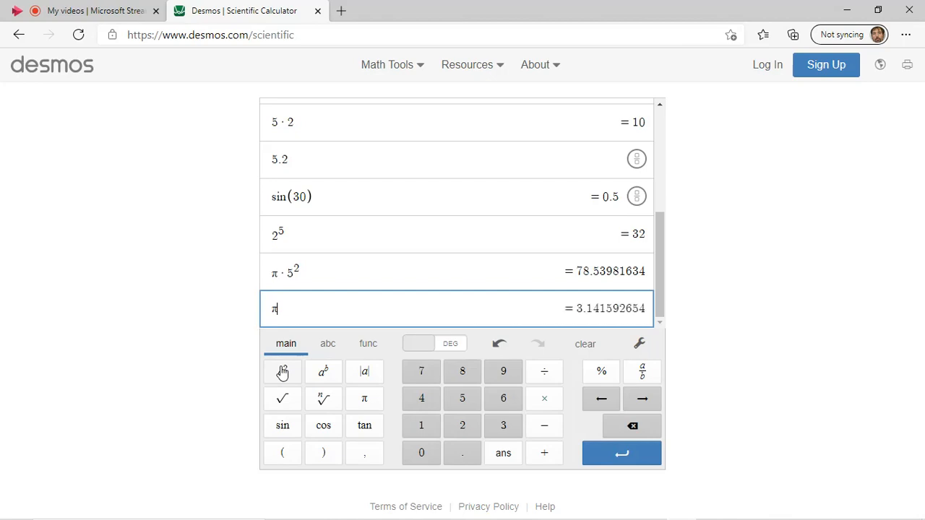
pyautogui.press('BackSpace')
pyautogui.write('pi')
pyautogui.click(553, 400)
pyautogui.click(465, 405)
pyautogui.click(286, 371)
pyautogui.press('Return')
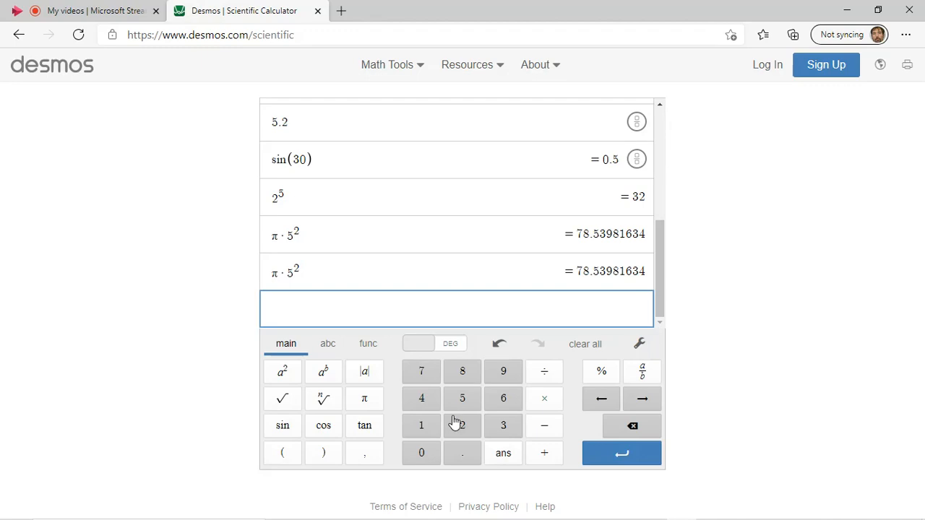
# Calculate 3 raised to the power of 4
pyautogui.click(497, 433)
pyautogui.press('BackSpace')
pyautogui.write('3^4')
pyautogui.press('Return')
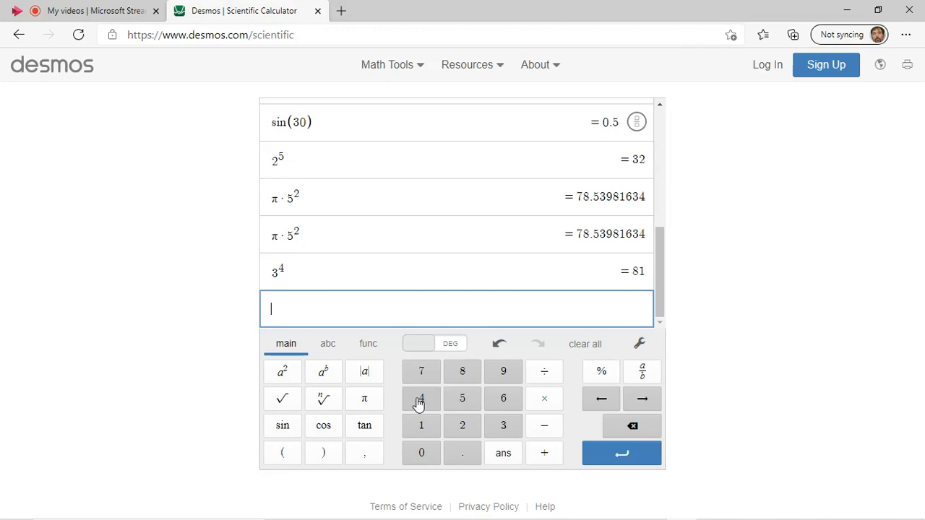
# Evaluate π multiplied by 3 squared
pyautogui.write('pi*')
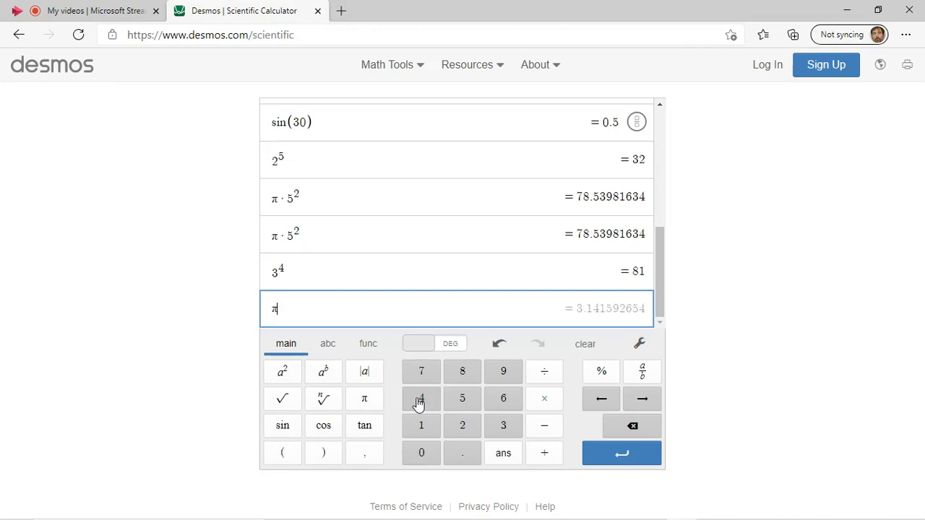
pyautogui.write('3^2')
pyautogui.press('Return')
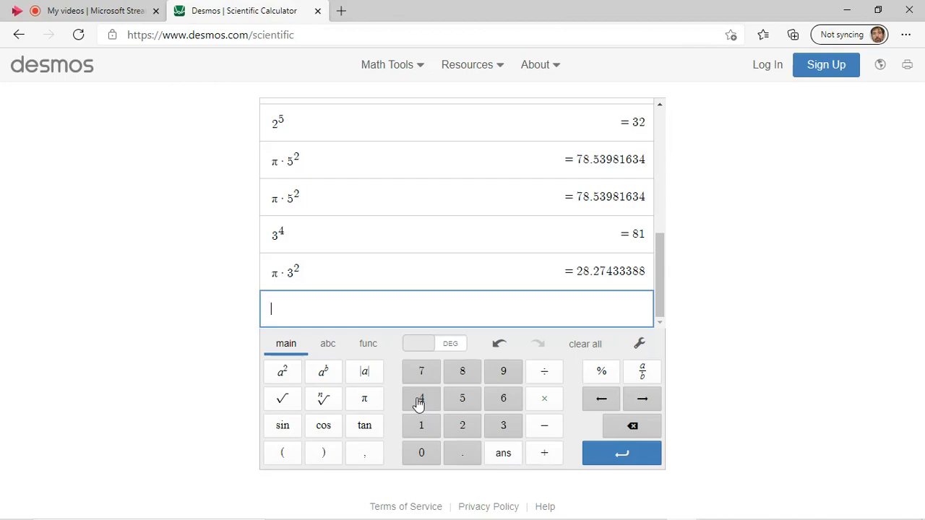
# Evaluate (9 + 3) · 2, keeping the sum in parentheses
pyautogui.write('(9+3')
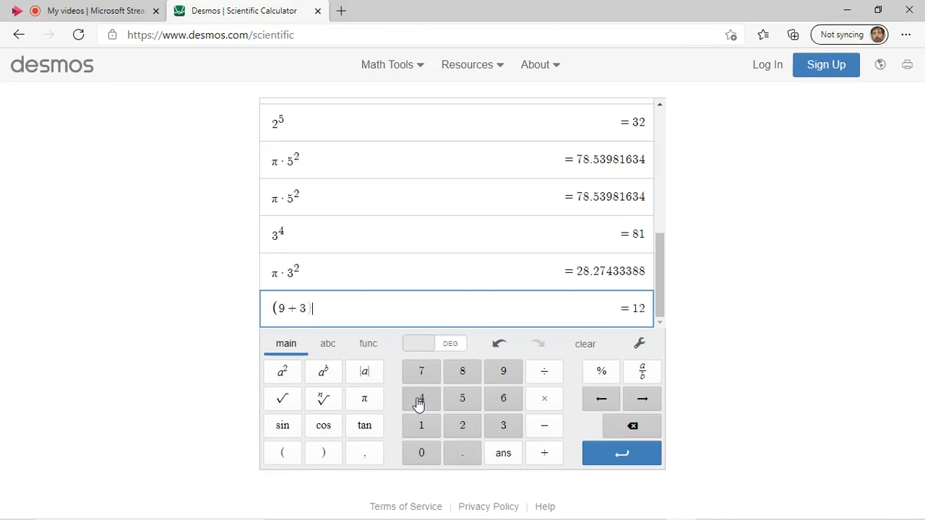
pyautogui.write(')8')
pyautogui.press('BackSpace')
pyautogui.write('*')
pyautogui.write('2')
pyautogui.press('Return')
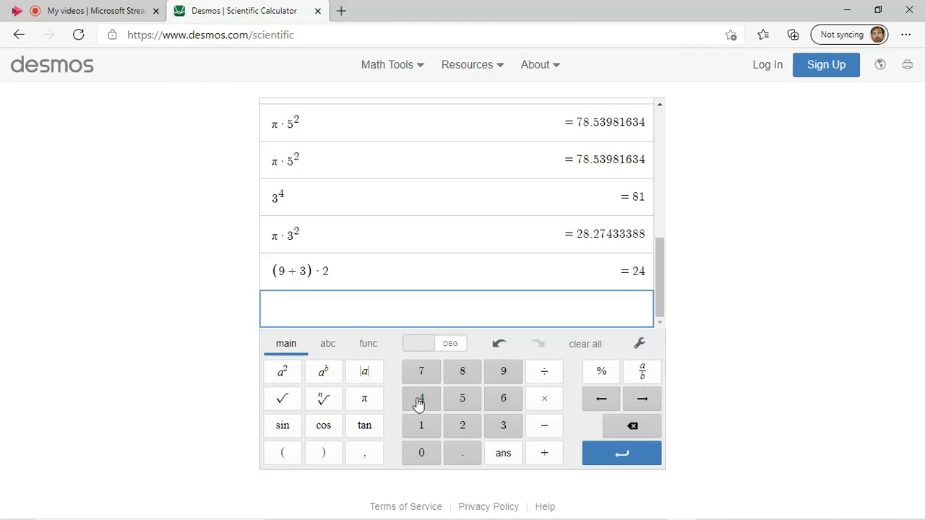
# Square the previous answer by reusing it as the base of a new calculation
pyautogui.click(506, 455)
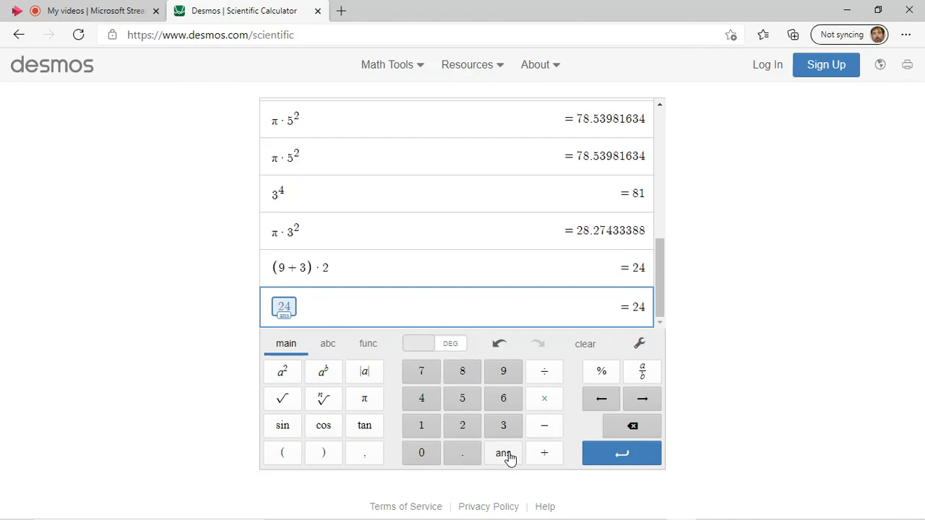
pyautogui.write('^2')
pyautogui.press('Return')
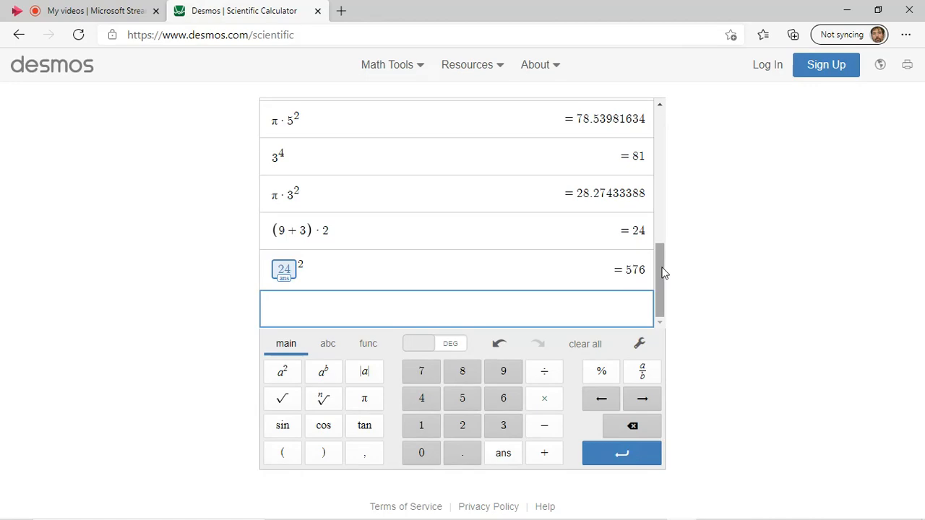
pyautogui.moveTo(664, 273); pyautogui.dragTo(668, 341)
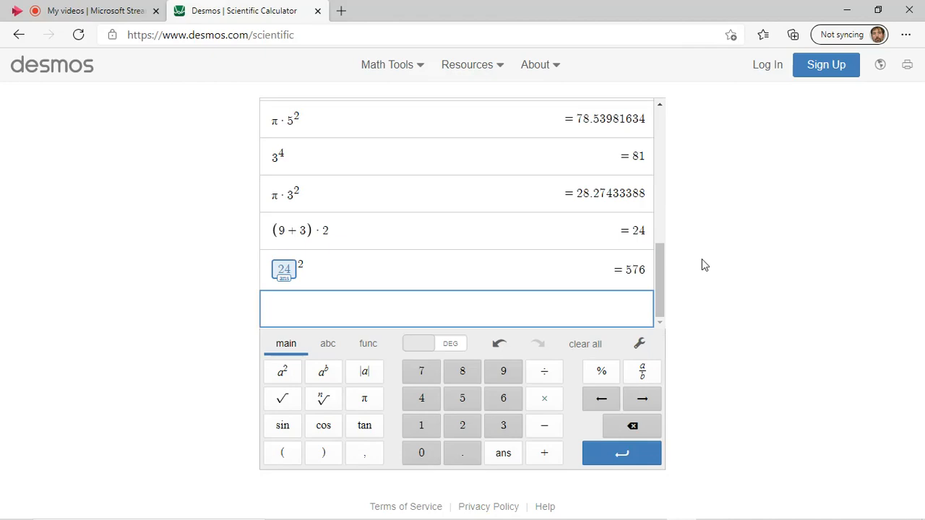